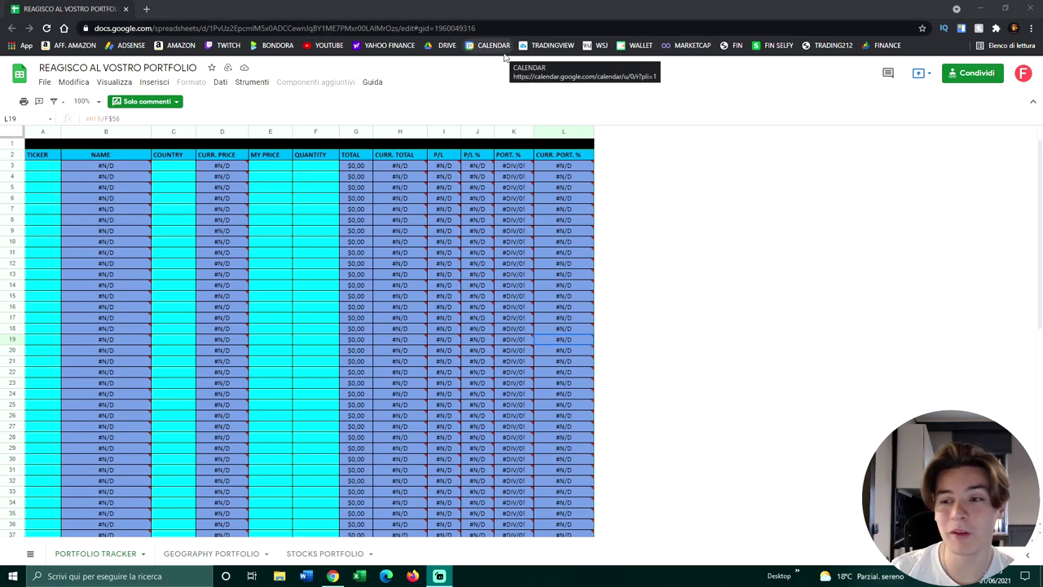
Step: Make a copy of the template, removing the 'Copia di ' prefix so it is named REAGISCO AL VOSTRO PORTFOLIO
click(51, 172)
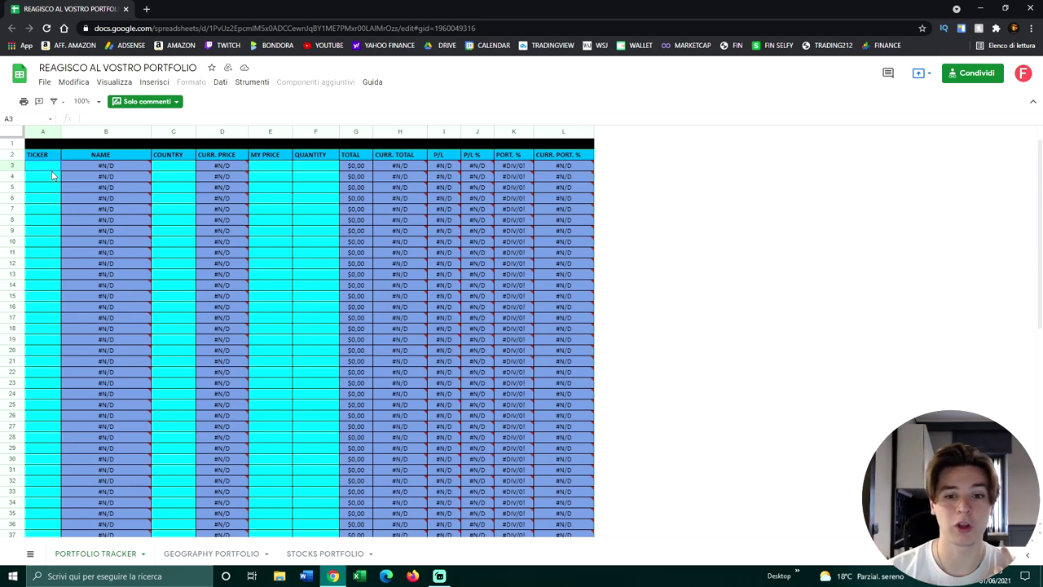
click(45, 83)
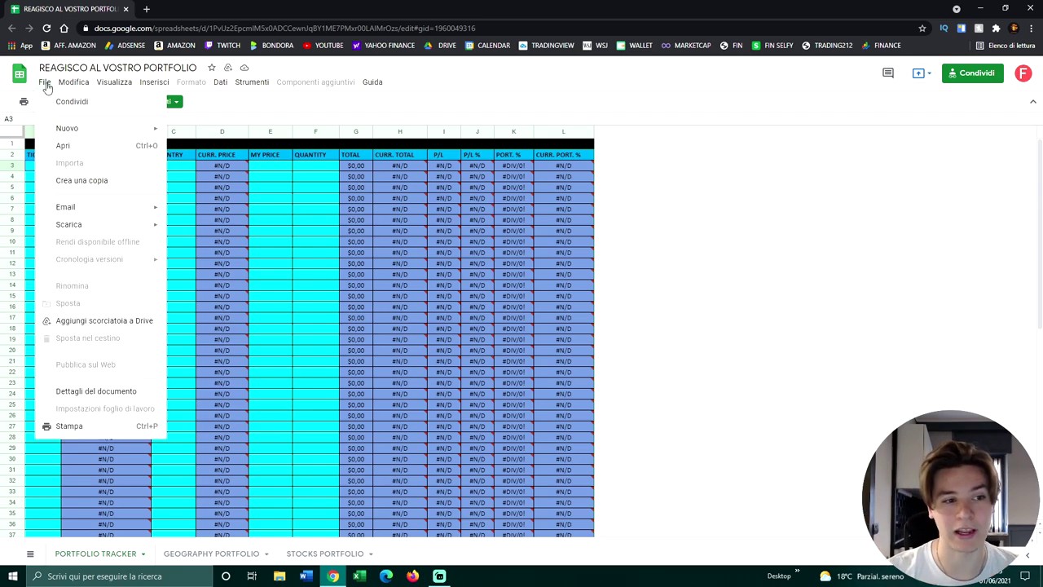
click(109, 184)
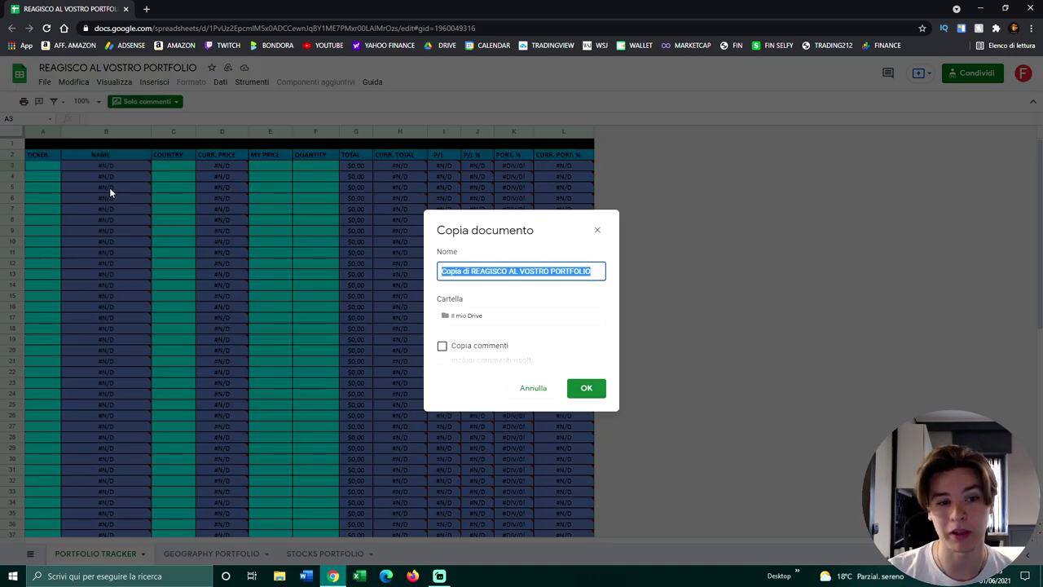
click(472, 272)
drag(471, 272, 425, 279)
key(BackSpace)
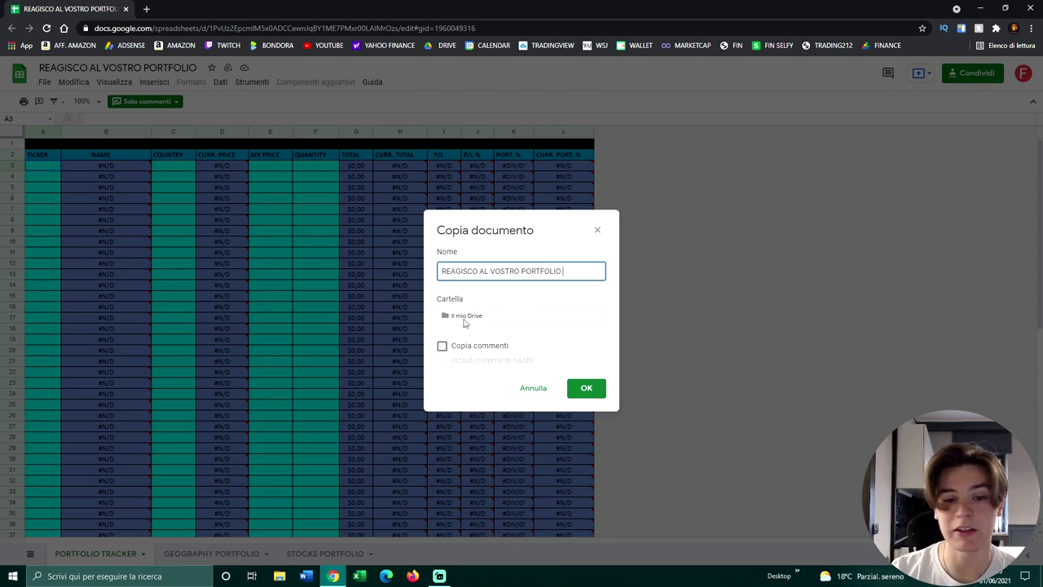
click(587, 389)
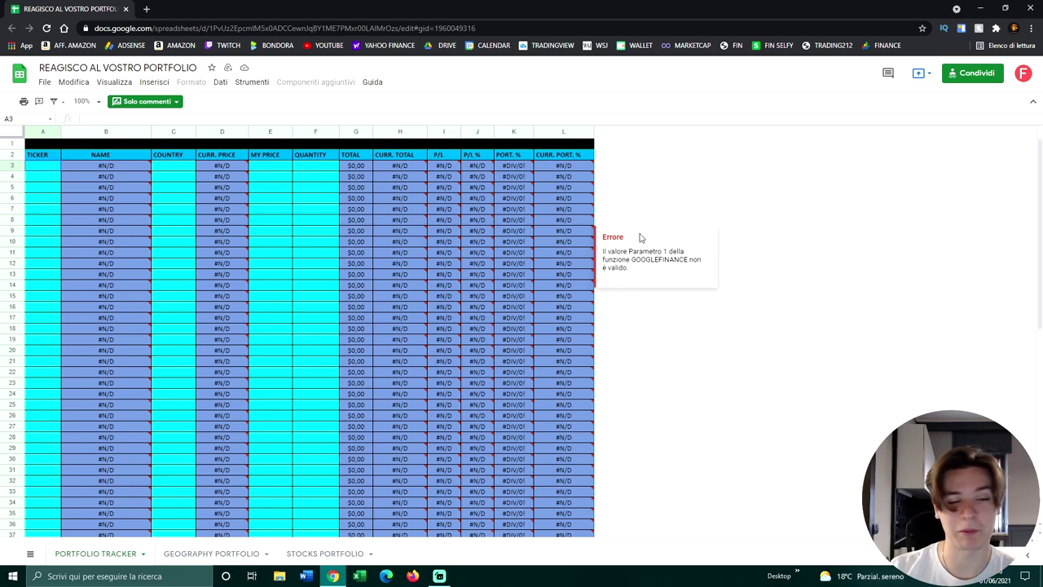
mouse_move(91, 187)
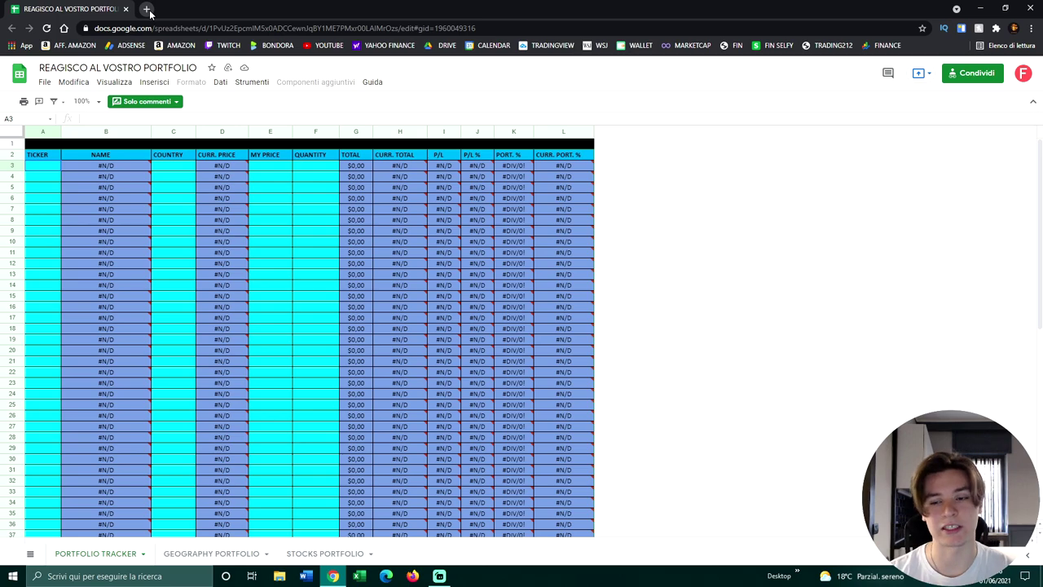
mouse_move(518, 269)
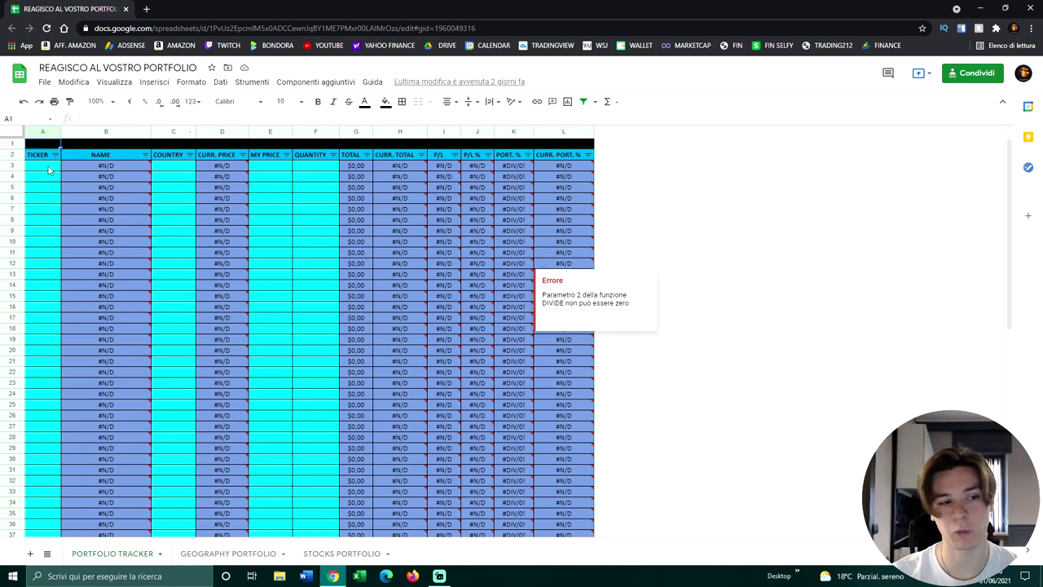
Step: Enter ticker AMZN in A3 and country USA in C3
click(48, 169)
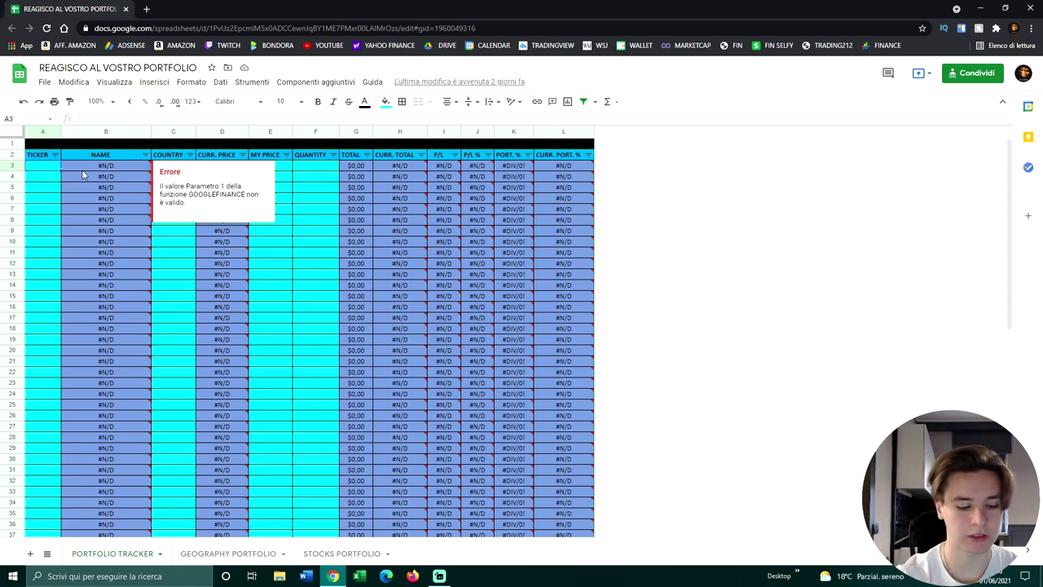
text(AMZ)
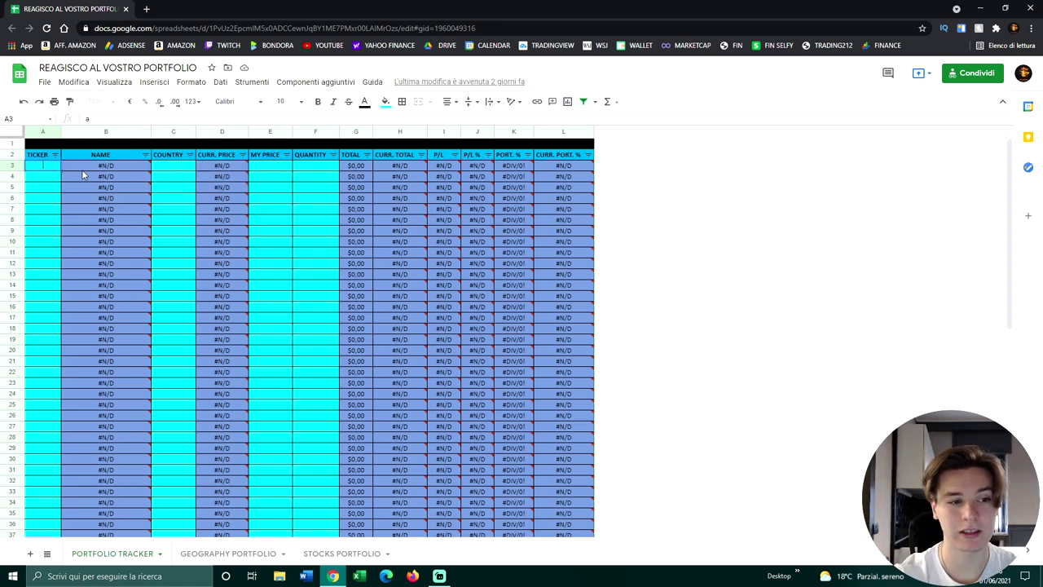
text(N)
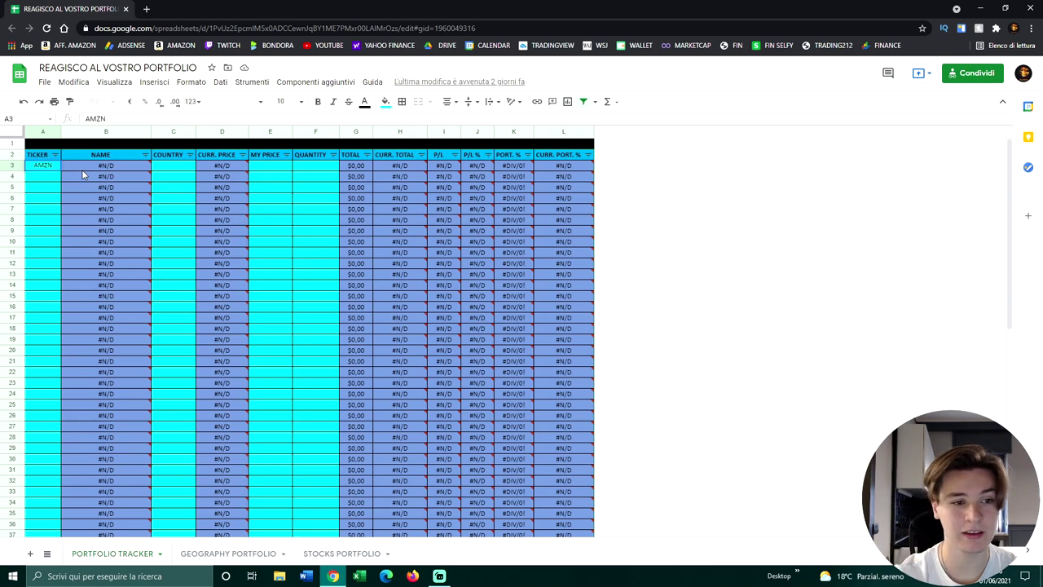
key(Return)
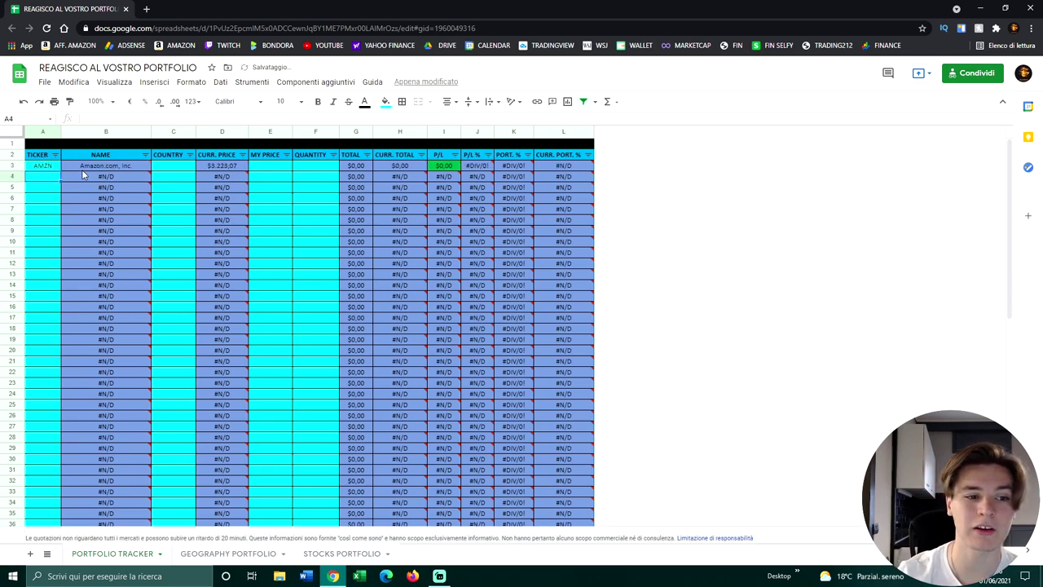
click(178, 166)
mouse_move(207, 182)
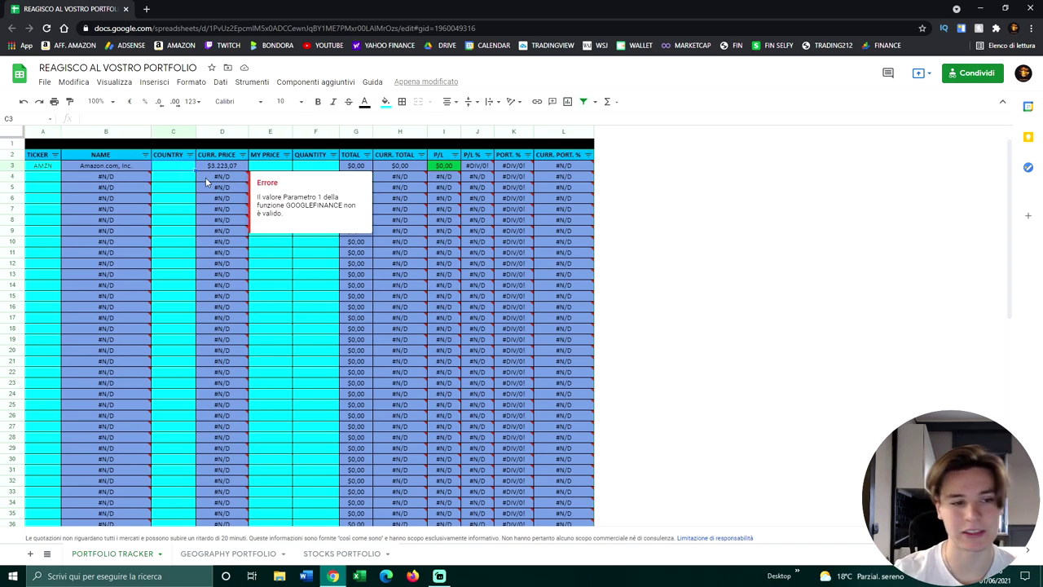
text(USA)
key(Return)
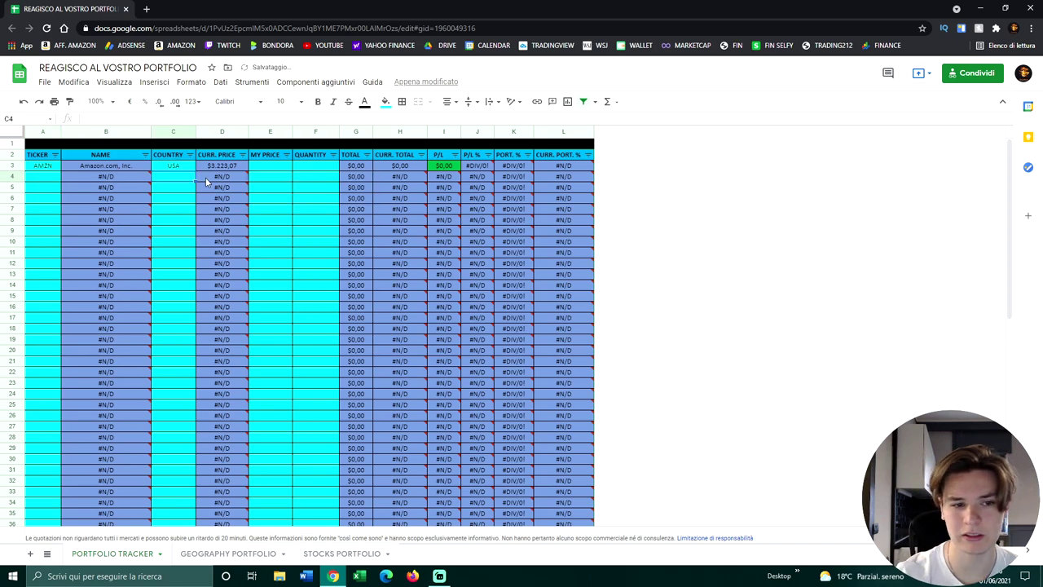
Step: Give AMZN quantity 1 in F3 and my price 3000 in E3
key(Right)
key(Right)
key(Up)
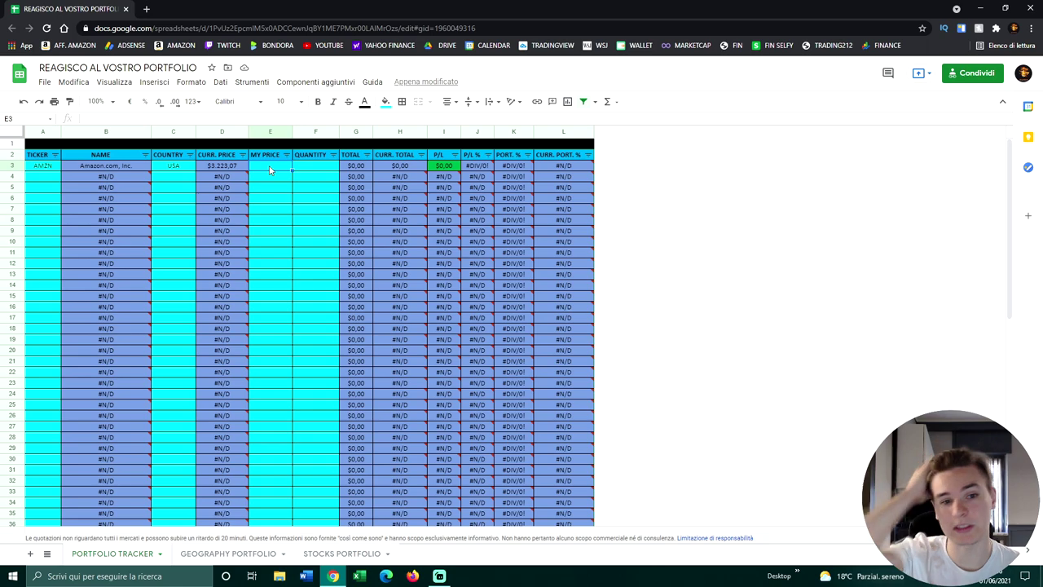
key(Right)
text(1)
key(Return)
key(Up)
key(Left)
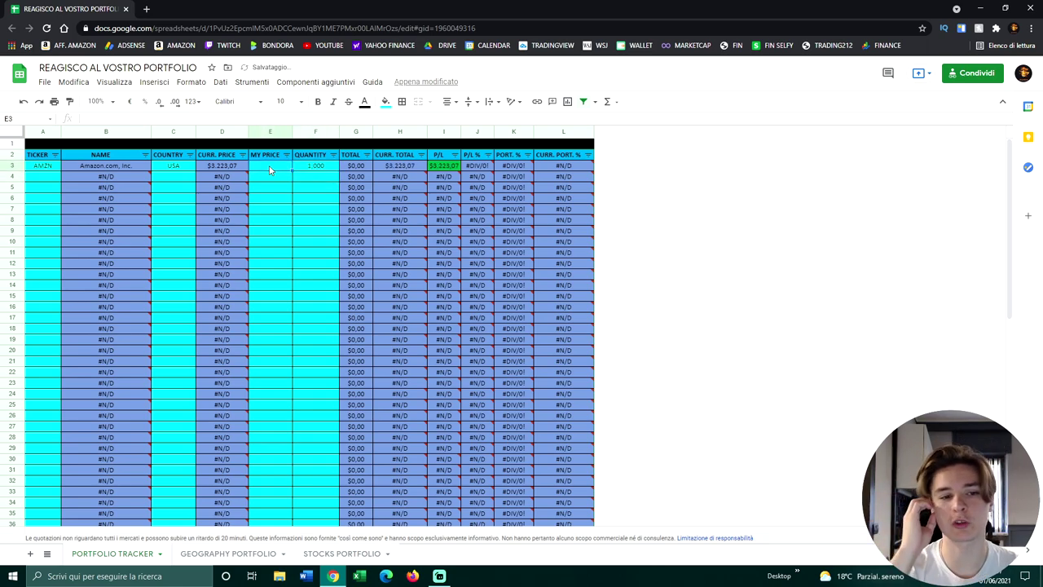
text(3000)
key(Return)
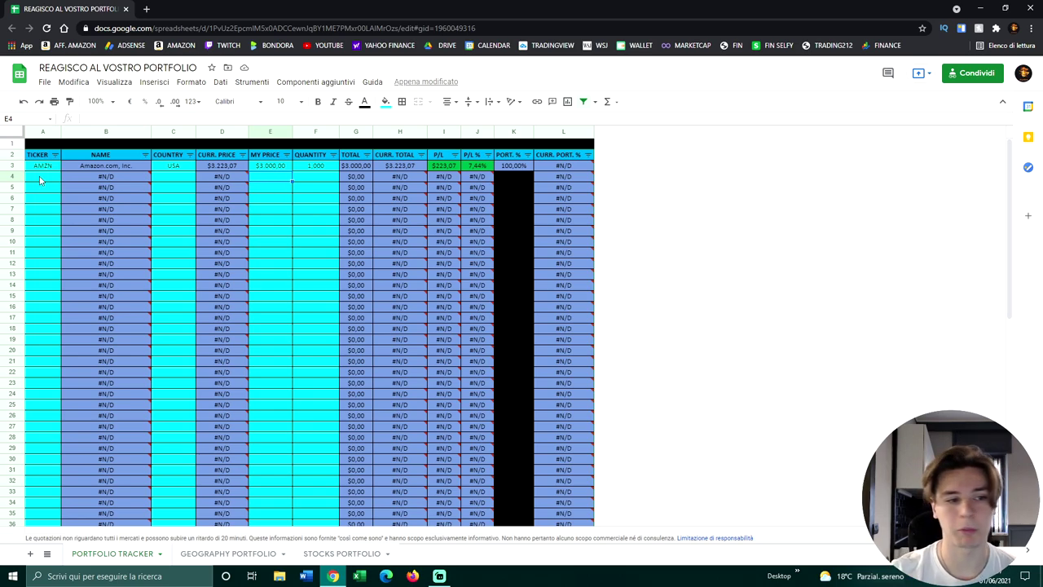
Step: List tickers NFLX, GOOG, FB and AMD down cells A4:A7
click(40, 180)
text(NFLX)
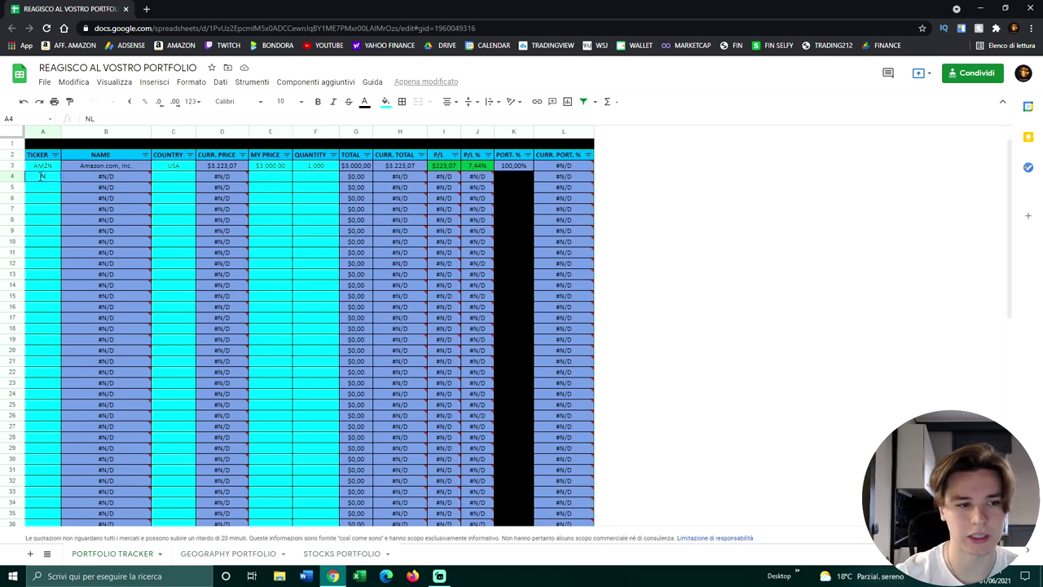
key(Return)
text(GOOG)
key(Return)
text(FB)
key(Return)
text(AMD)
key(Return)
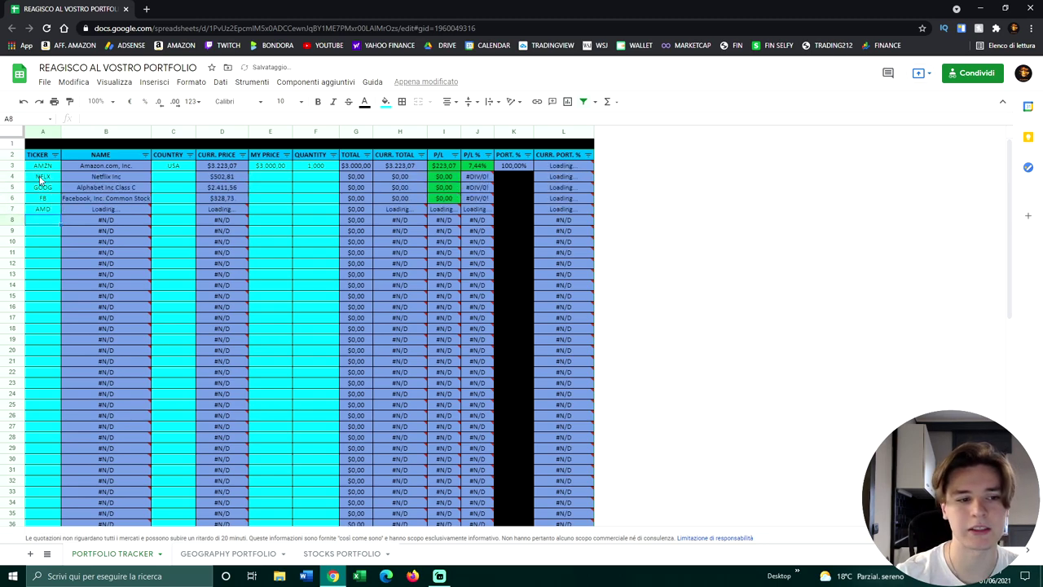
Step: Set the country to USA for all four new stocks in C4:C7
click(186, 177)
text(USA)
key(Return)
text(USA)
key(Return)
text(USA)
key(Return)
text(USA)
key(Return)
key(Right)
key(Right)
key(Up)
key(Up)
key(Up)
key(Up)
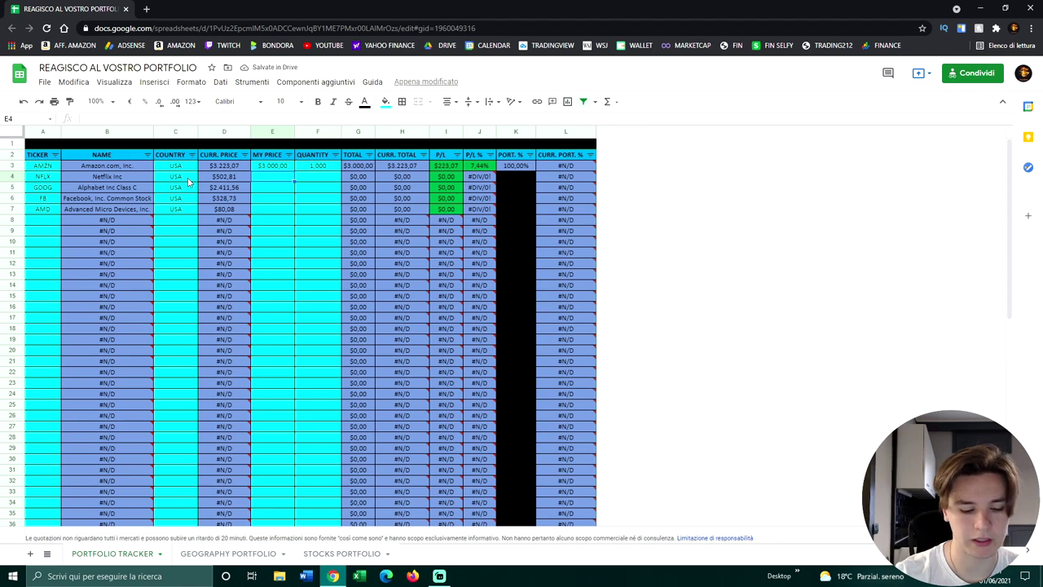
Step: Enter my prices 450, 2000, 300 and 90 in E4:E7
text(450)
key(Return)
text(2000)
key(Return)
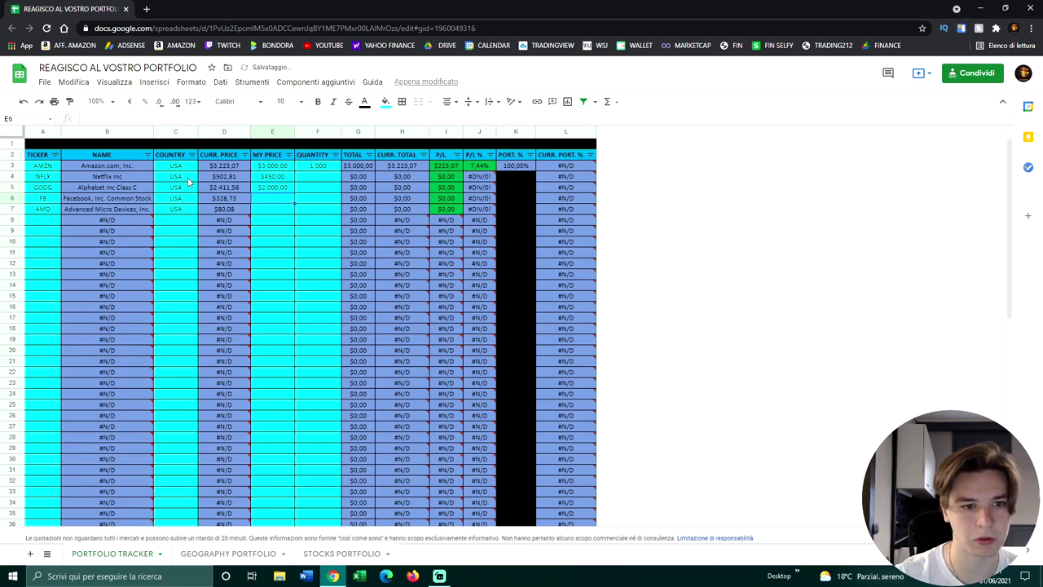
text(300)
key(Return)
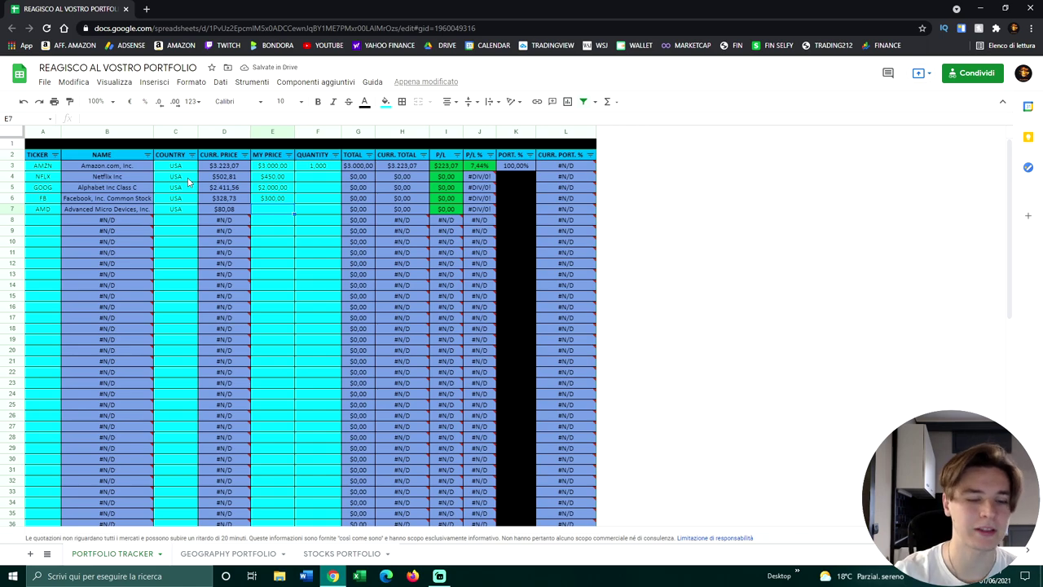
text(90)
key(Return)
Step: Set the quantity to 1 for the new stocks in the QUANTITY column
key(Up)
key(Right)
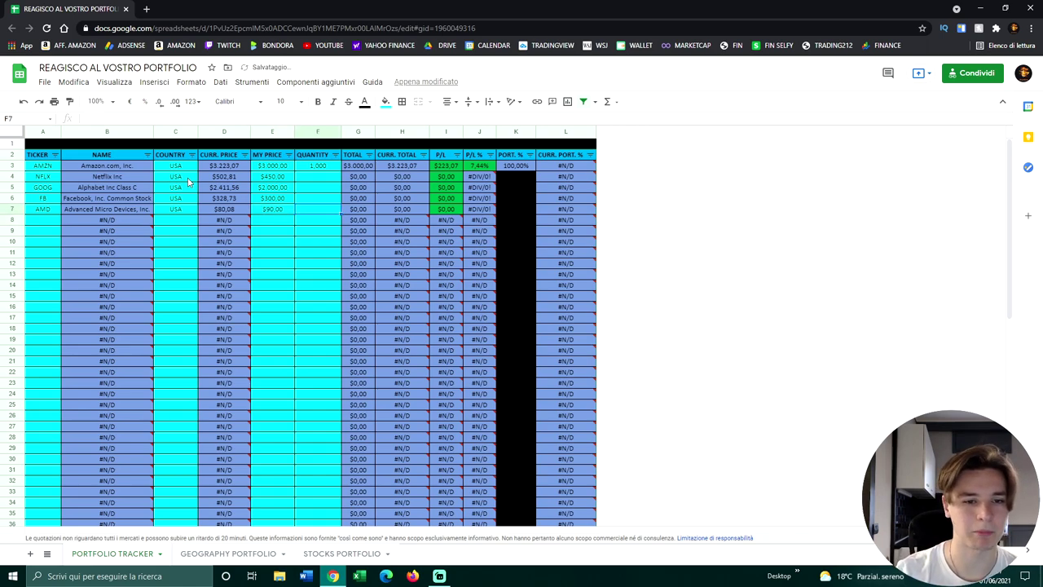
text(1)
key(Up)
text(1)
key(Up)
text(1)
key(Up)
text(1)
key(Up)
key(Up)
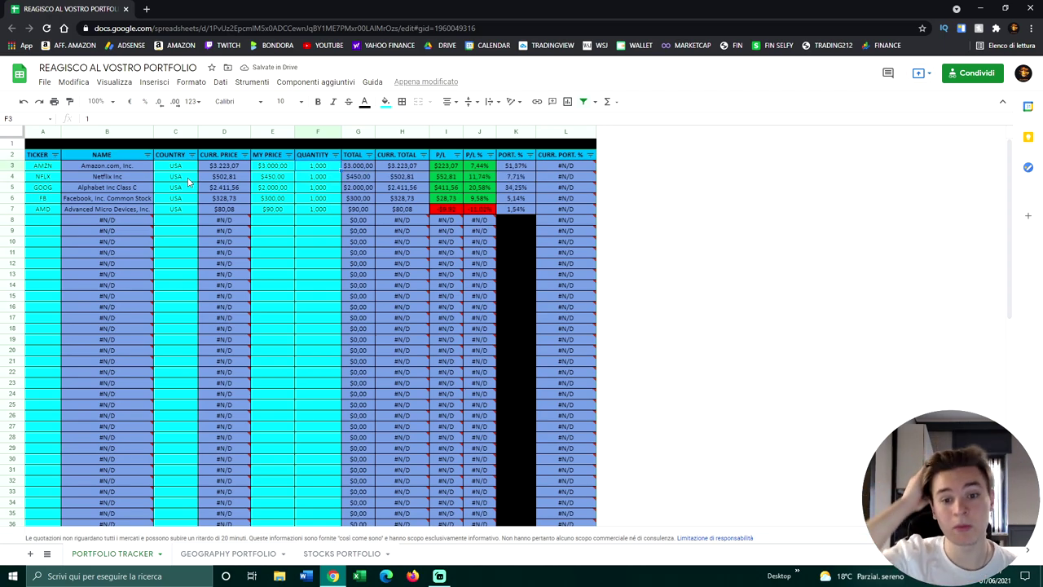
mouse_move(225, 220)
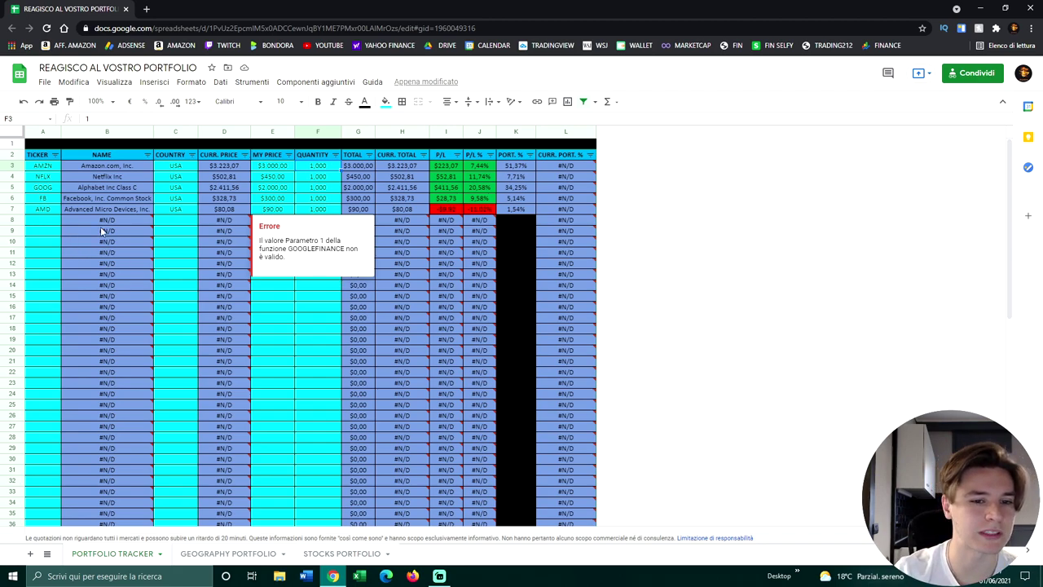
scroll(429, 347, down, 5)
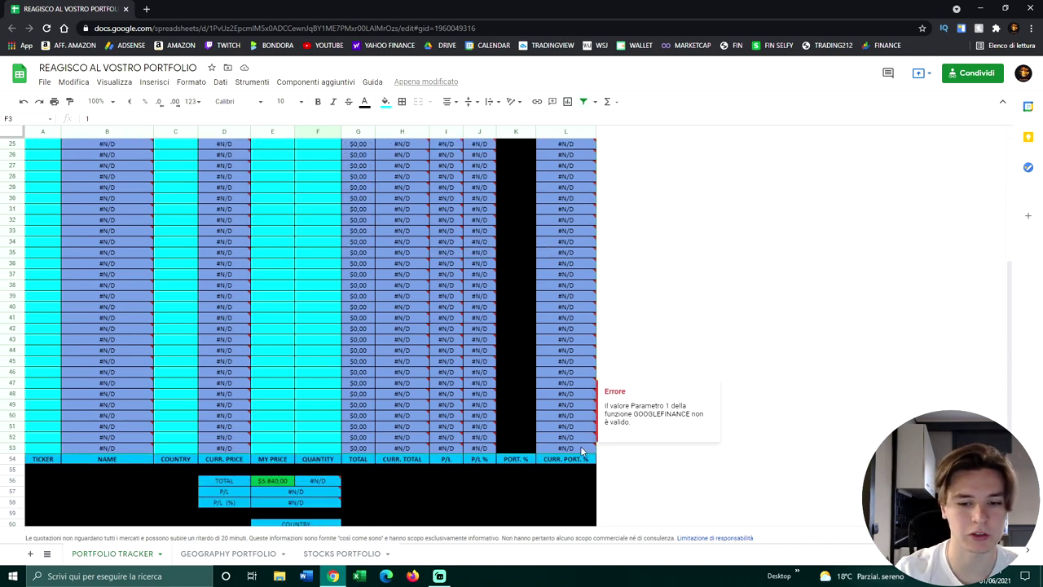
Step: Delete the empty #N/D rows 8–53 below the five stock rows
drag(8, 448, 15, 220)
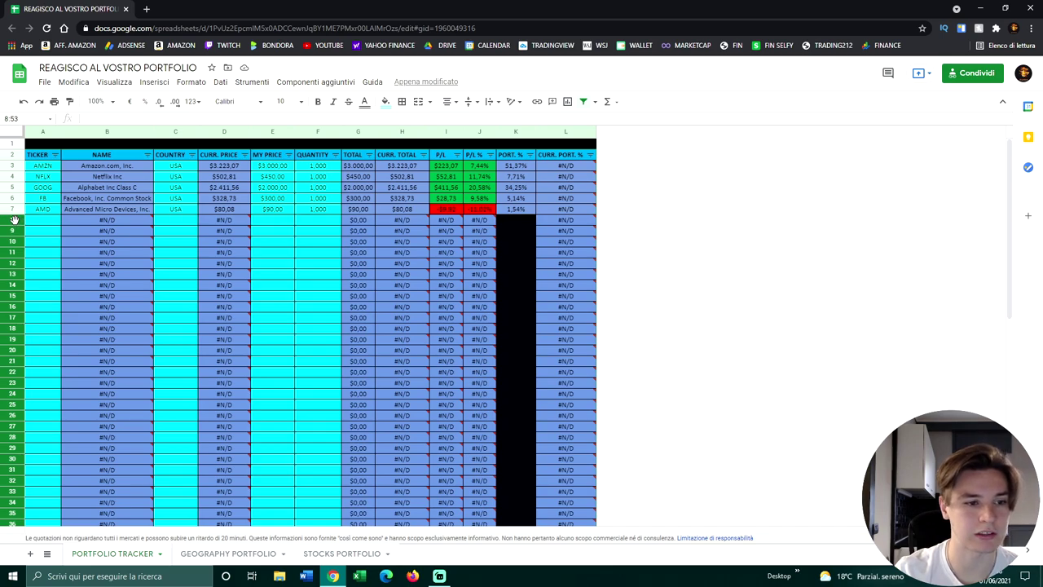
right_click(14, 221)
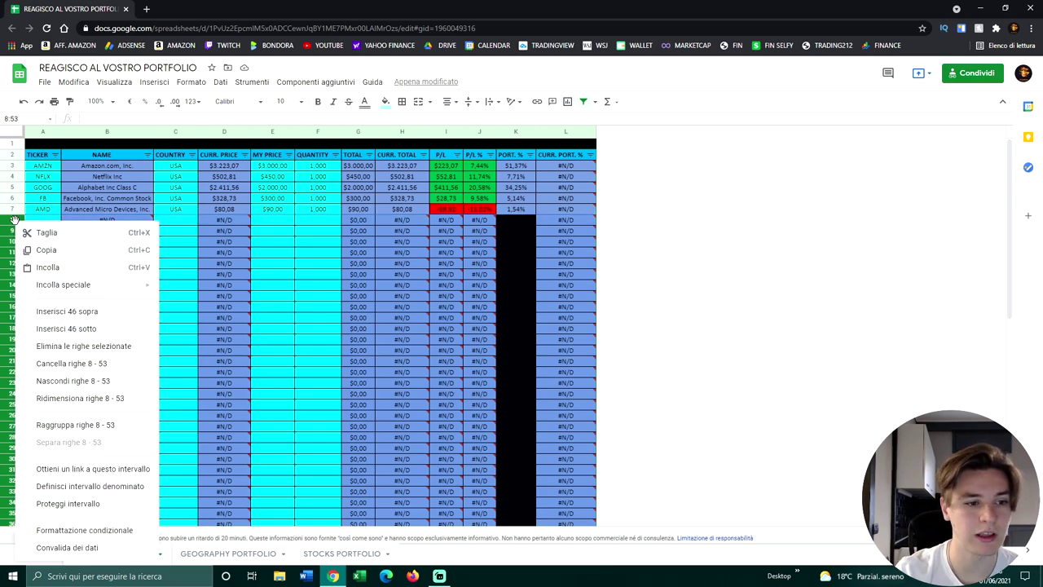
click(103, 349)
click(454, 340)
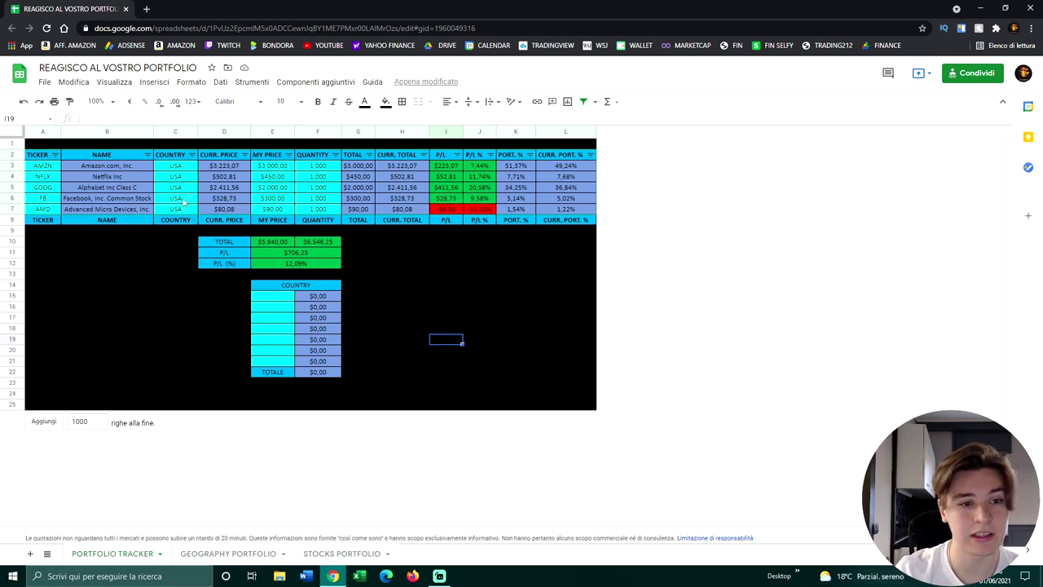
Step: Enter USA as the first country in E15 and check the geography chart
click(276, 300)
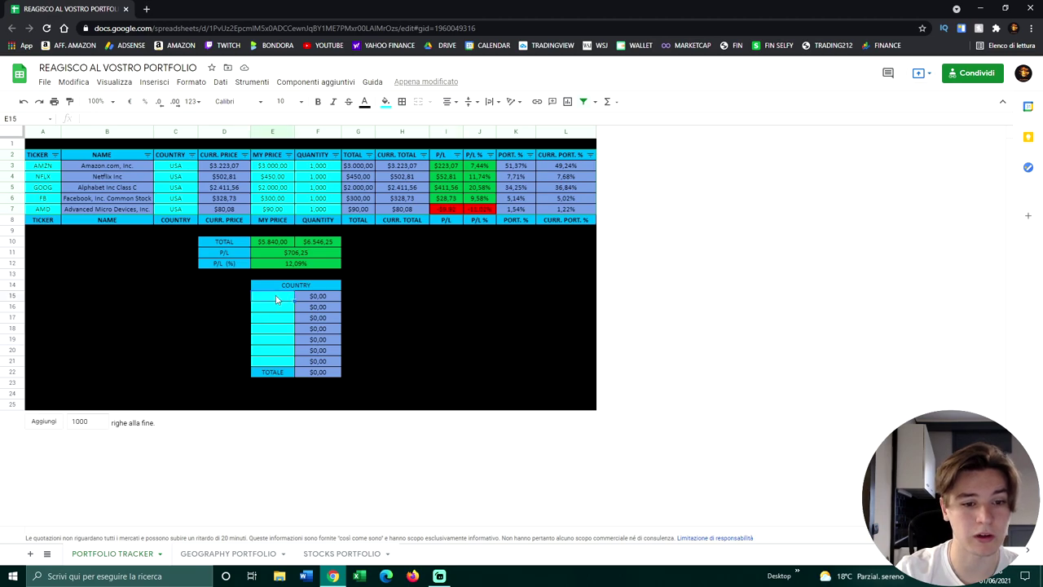
text(USA)
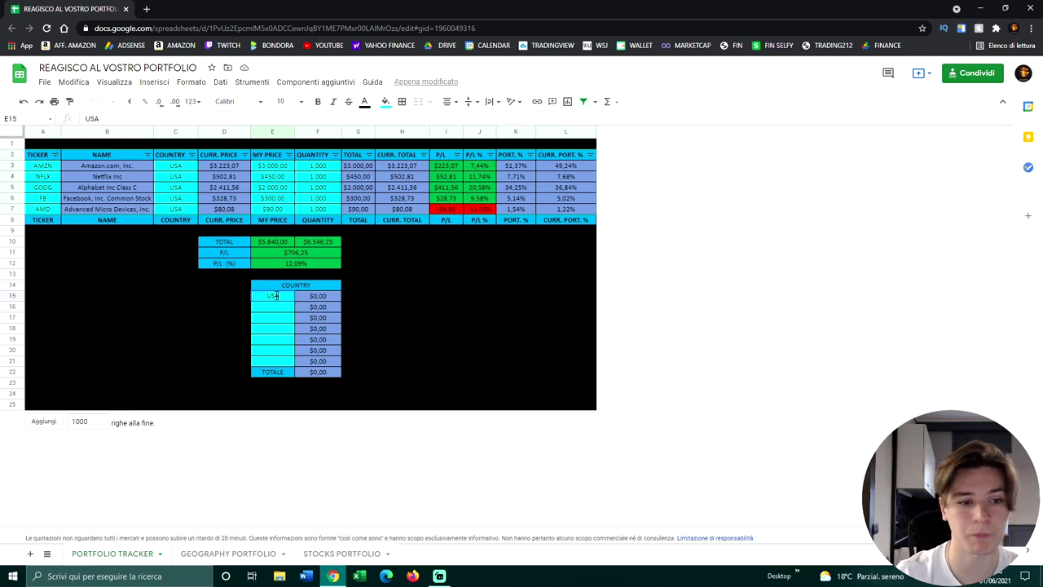
key(Return)
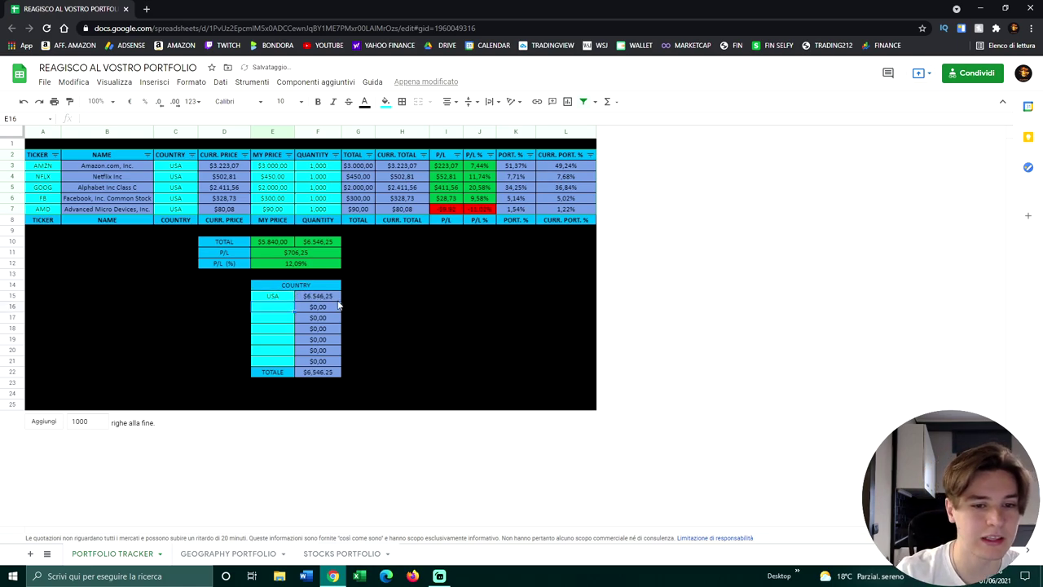
click(244, 558)
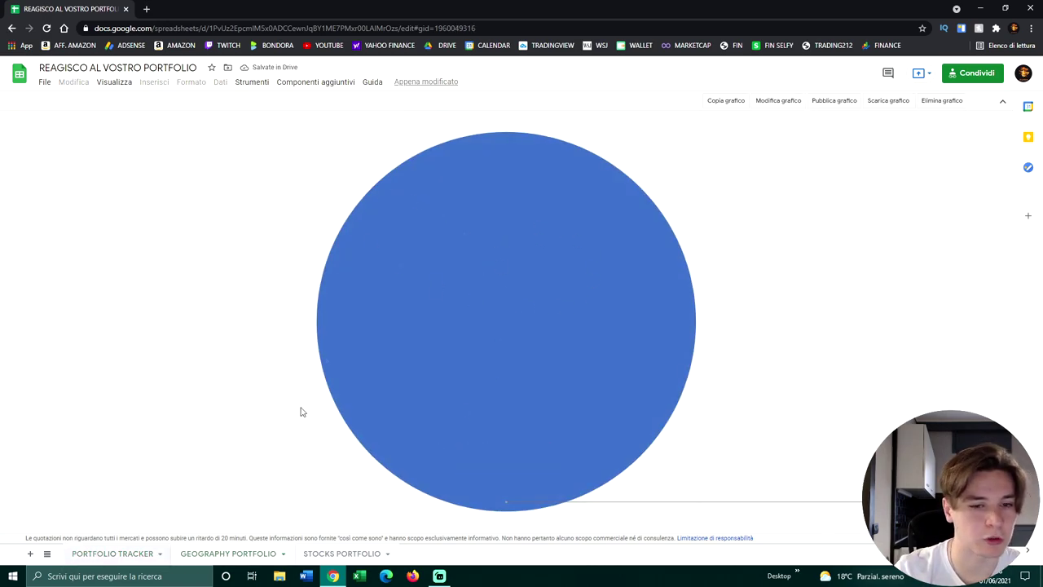
click(112, 553)
Step: Change AMD's country to CHINA and confirm the CHINA slice appears in the pie chart
click(178, 210)
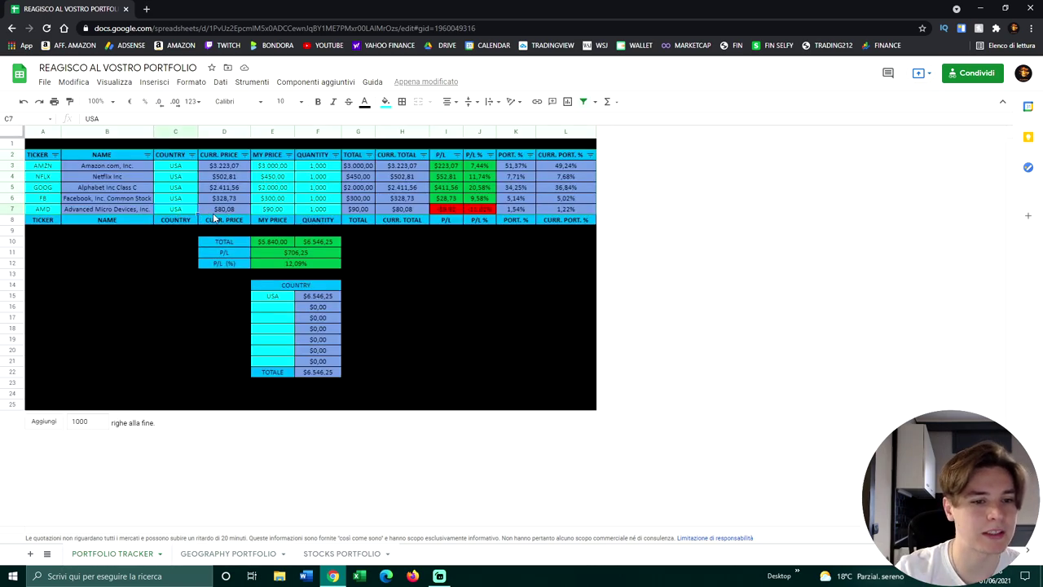
text(CHINA)
key(Return)
click(282, 314)
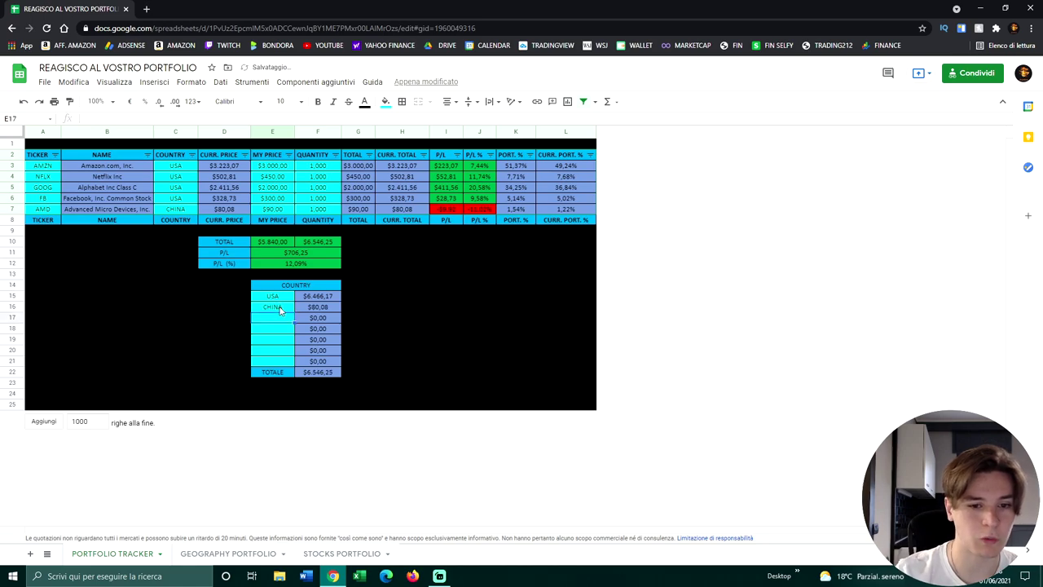
click(228, 553)
mouse_move(504, 225)
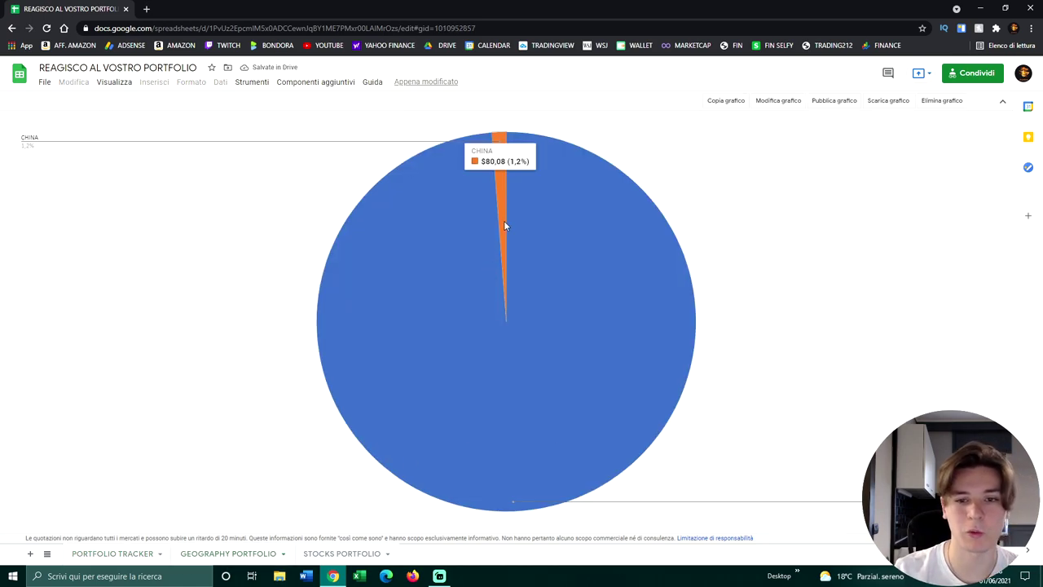
mouse_move(532, 286)
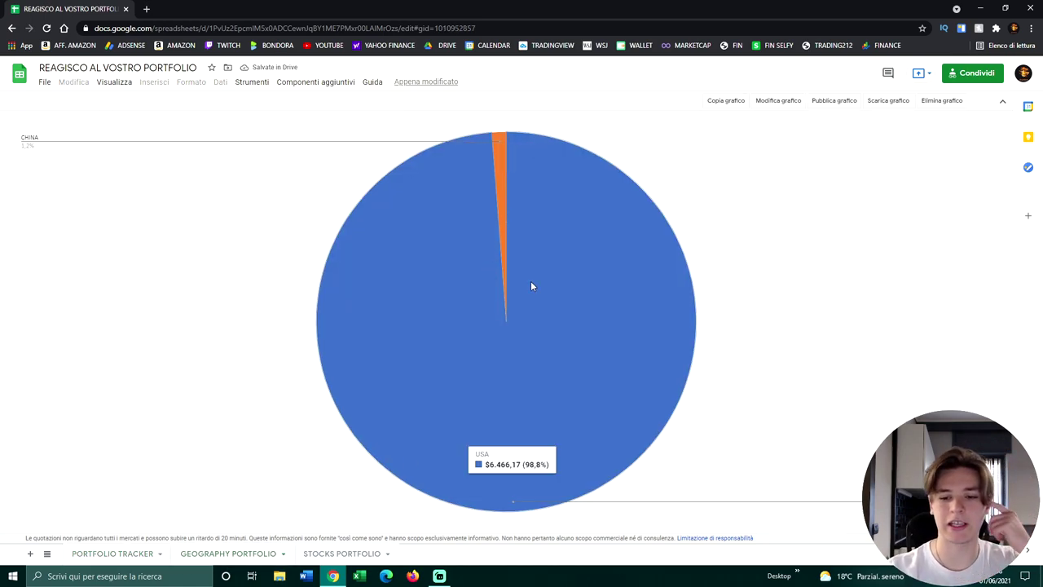
click(123, 553)
mouse_move(245, 338)
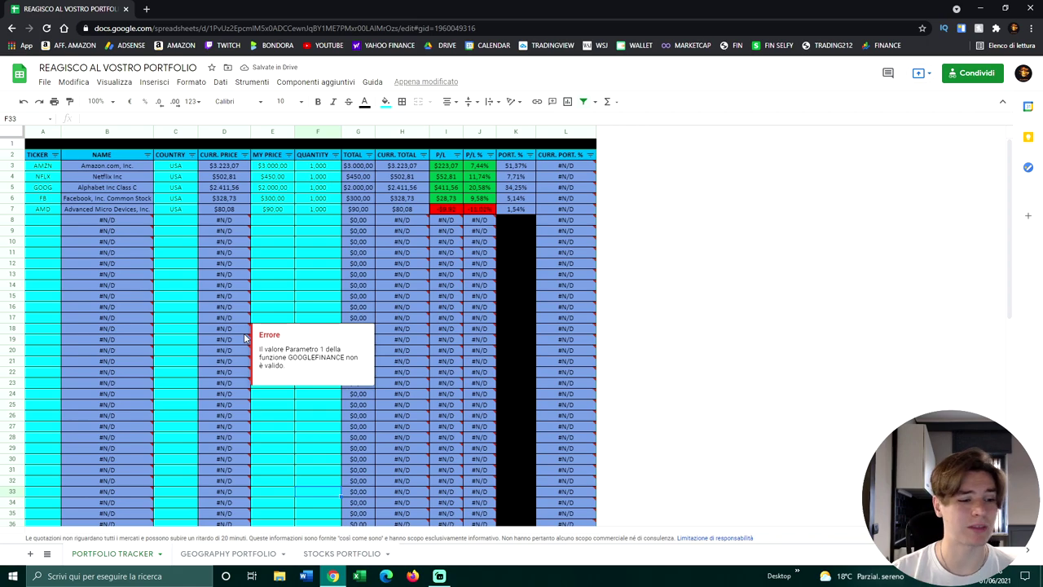
Step: Share the spreadsheet with the recipient's e-mail address as Editor and begin a message
click(976, 74)
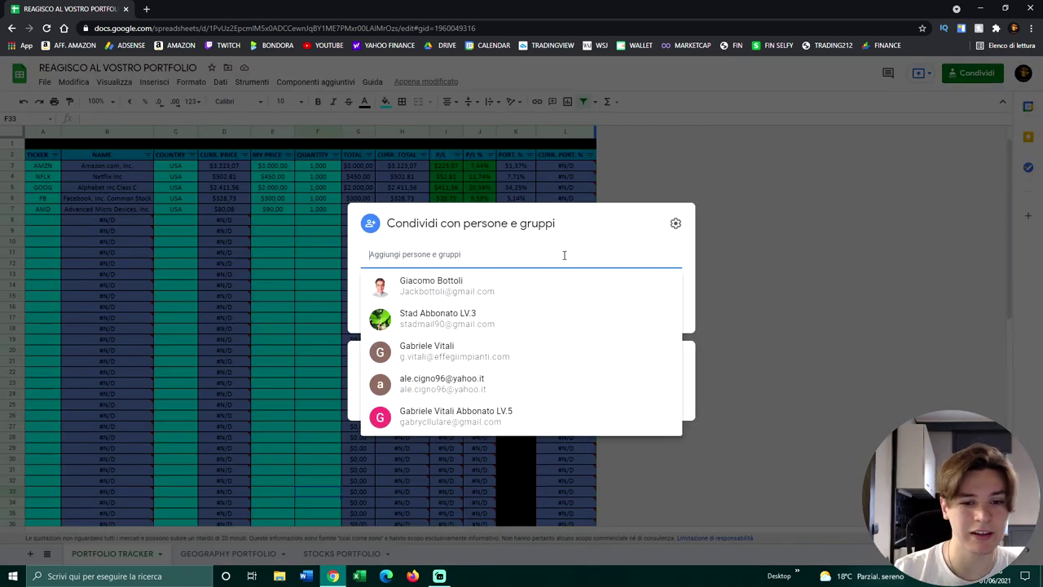
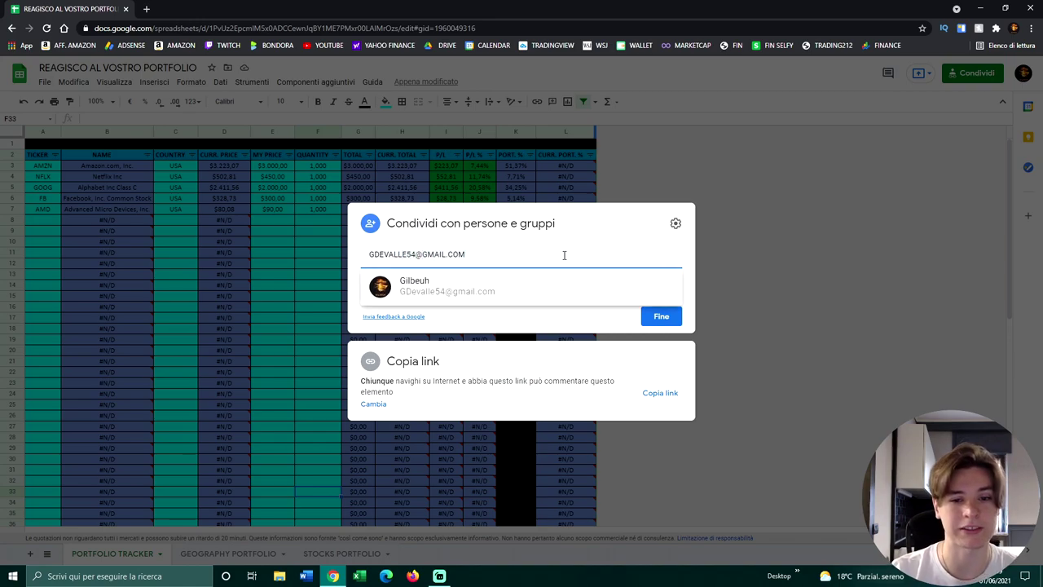
click(458, 286)
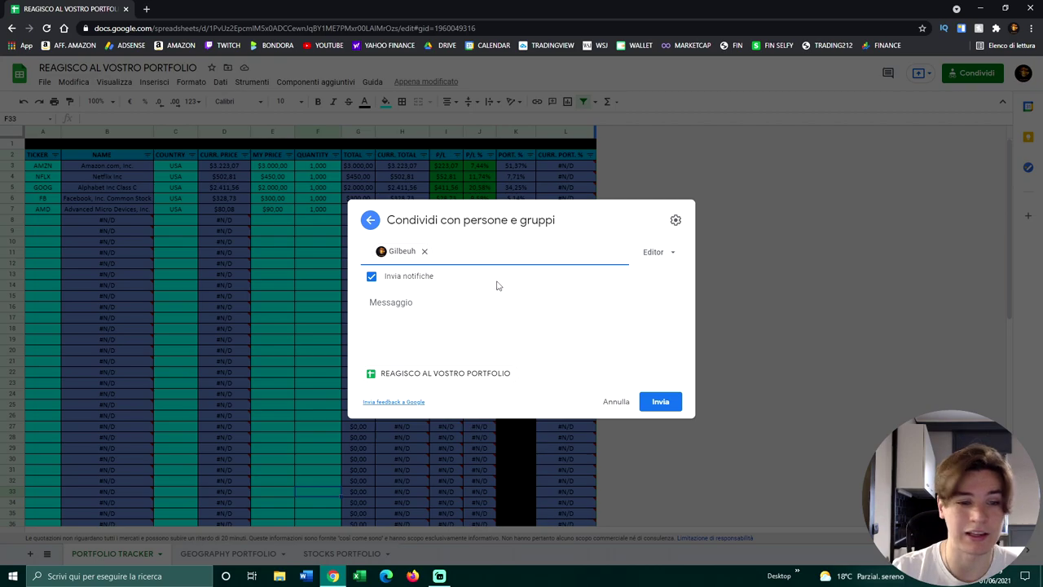
click(657, 254)
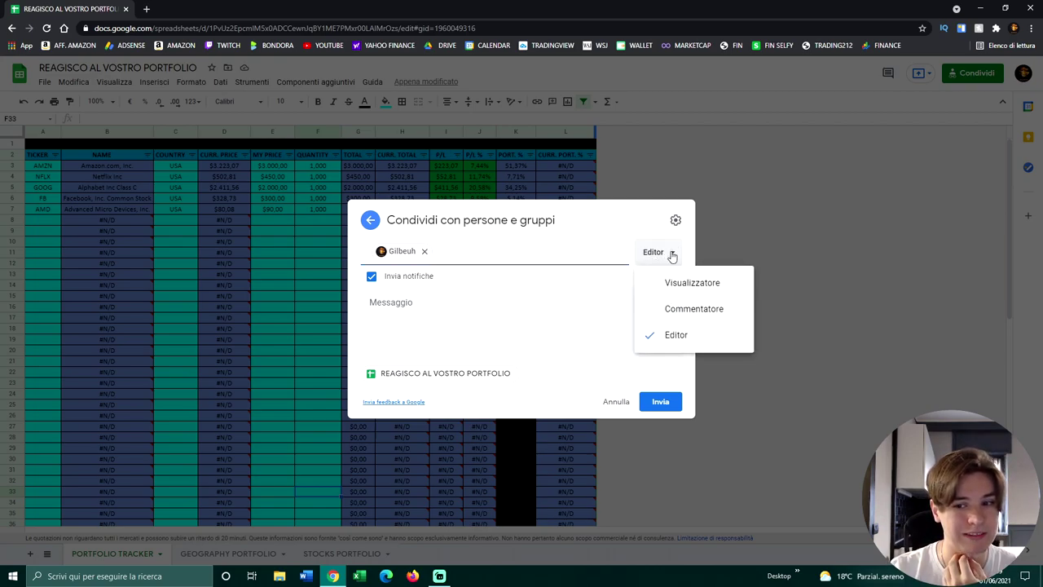
click(672, 254)
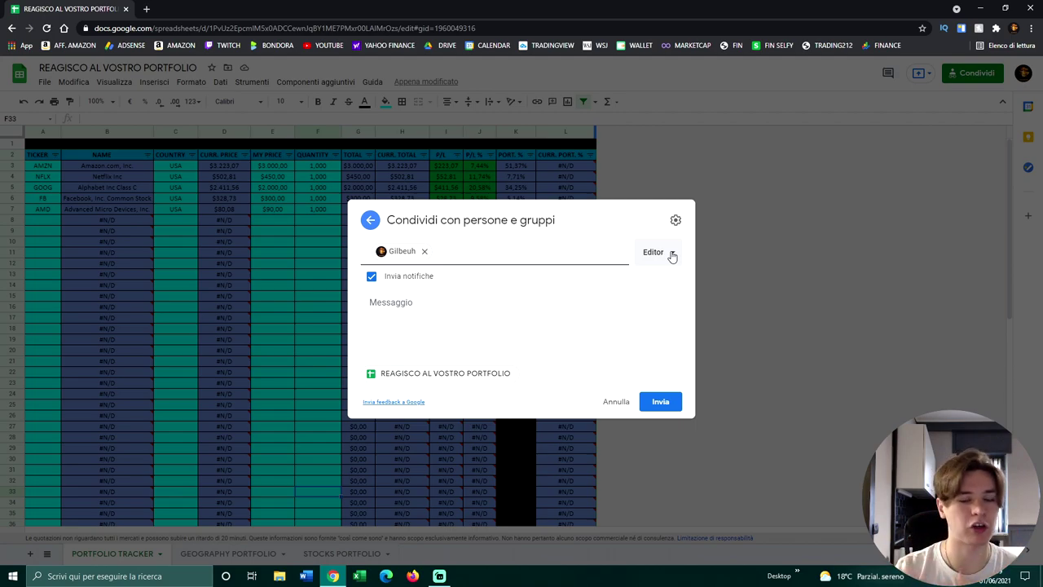
click(457, 310)
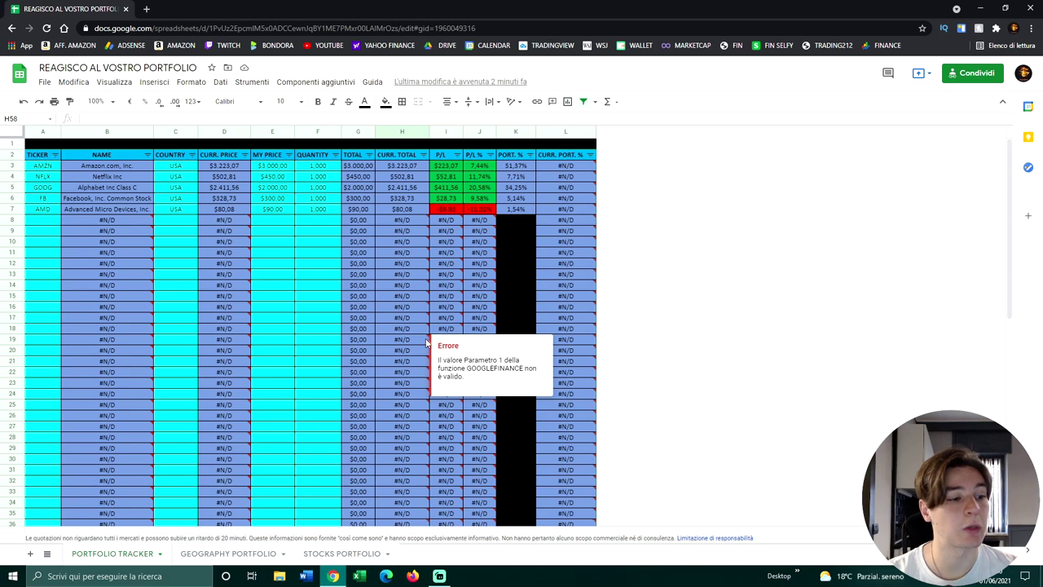
Step: In a new tab, browse the Finbuddy store's Prodotti and portfolio product, then return to Home
click(146, 9)
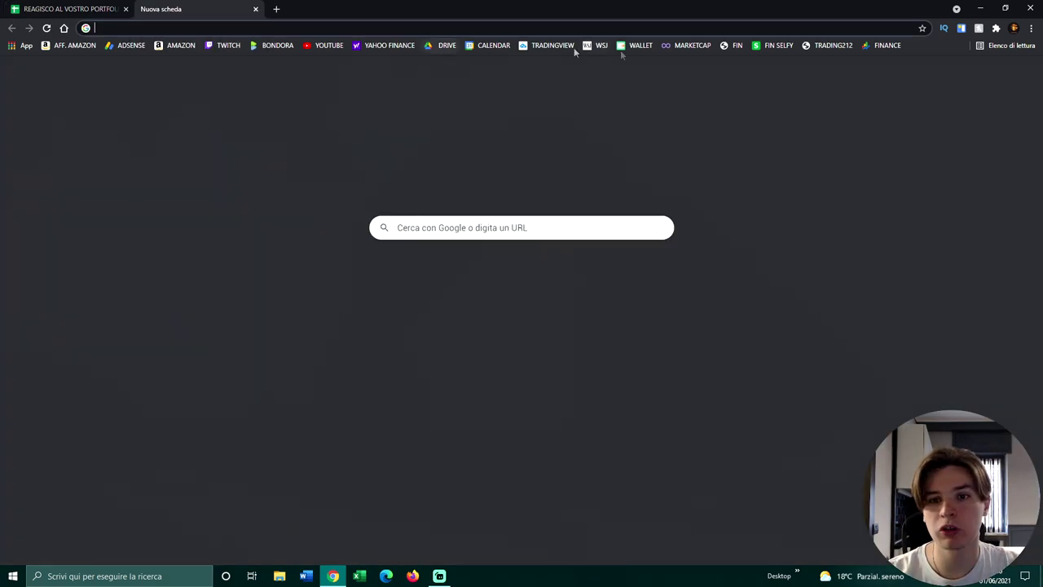
click(737, 46)
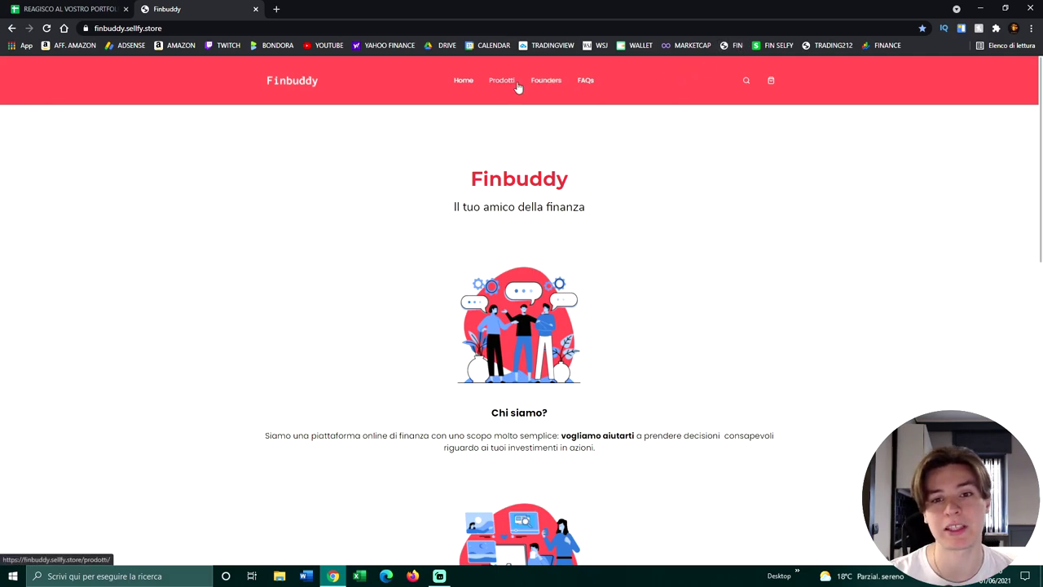
click(507, 83)
scroll(618, 231, down, 3)
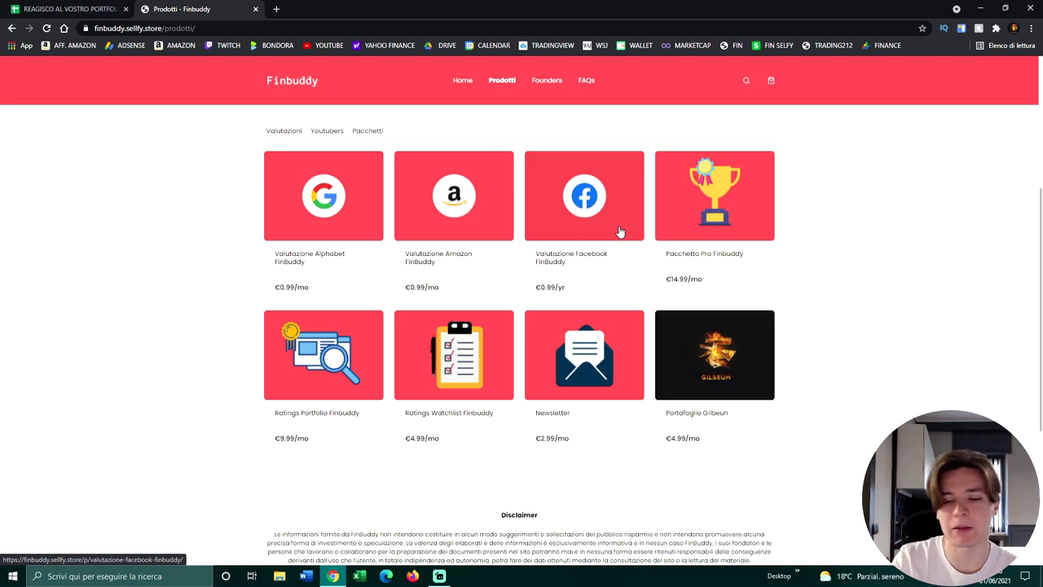
click(714, 358)
scroll(503, 318, down, 2)
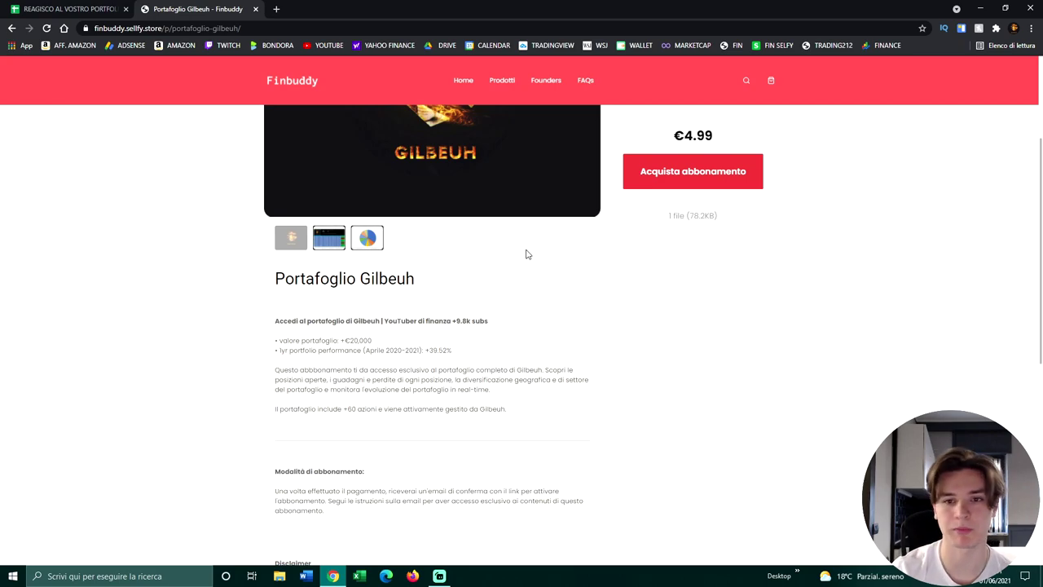
click(463, 80)
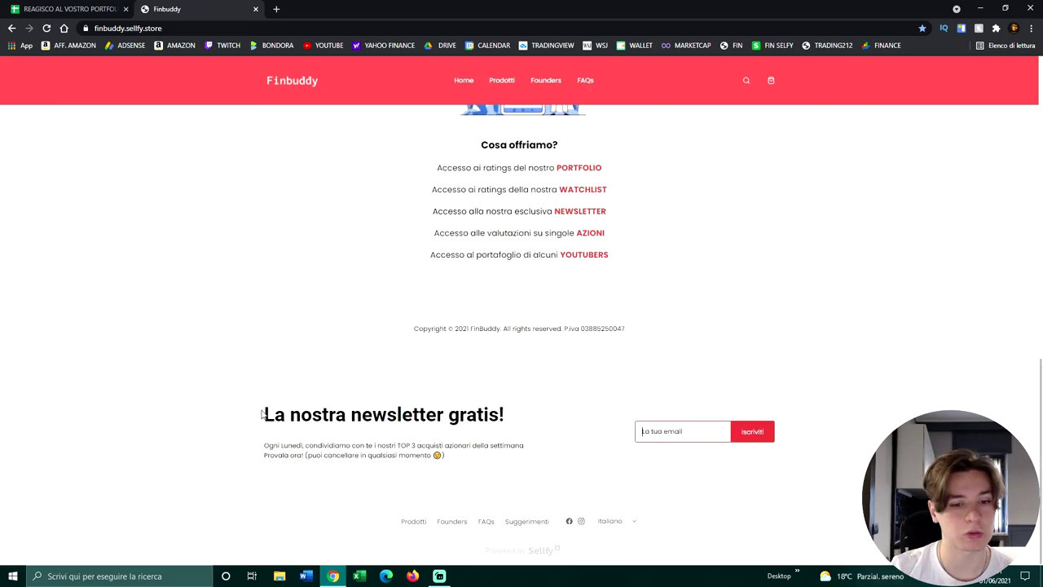